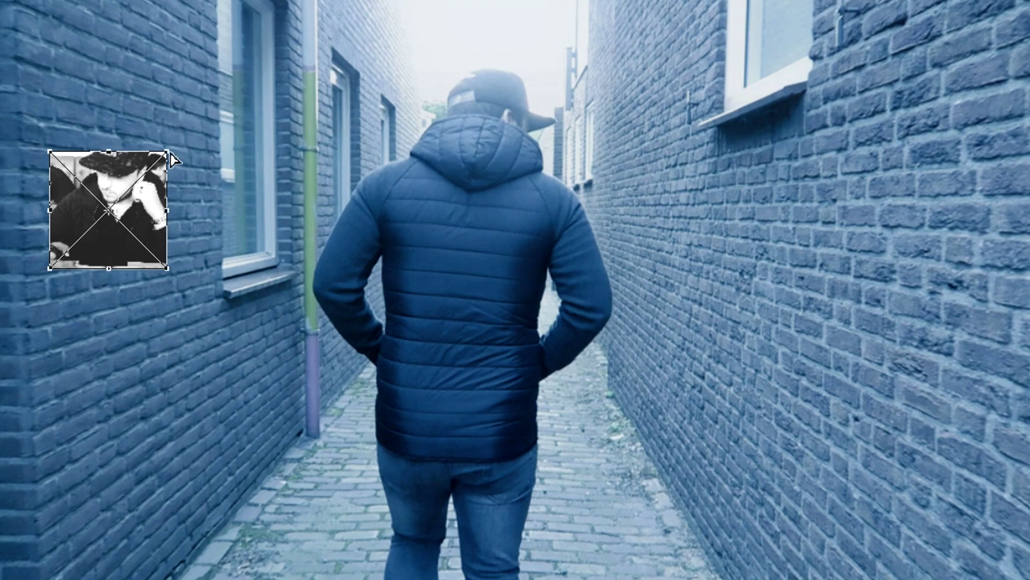
Skew the sushi photo's corners and top edge toward the left brick wall's angle.
mouse_move(163, 152)
left_mouse_down()
mouse_move(200, 138)
mouse_move(182, 145)
left_mouse_up()
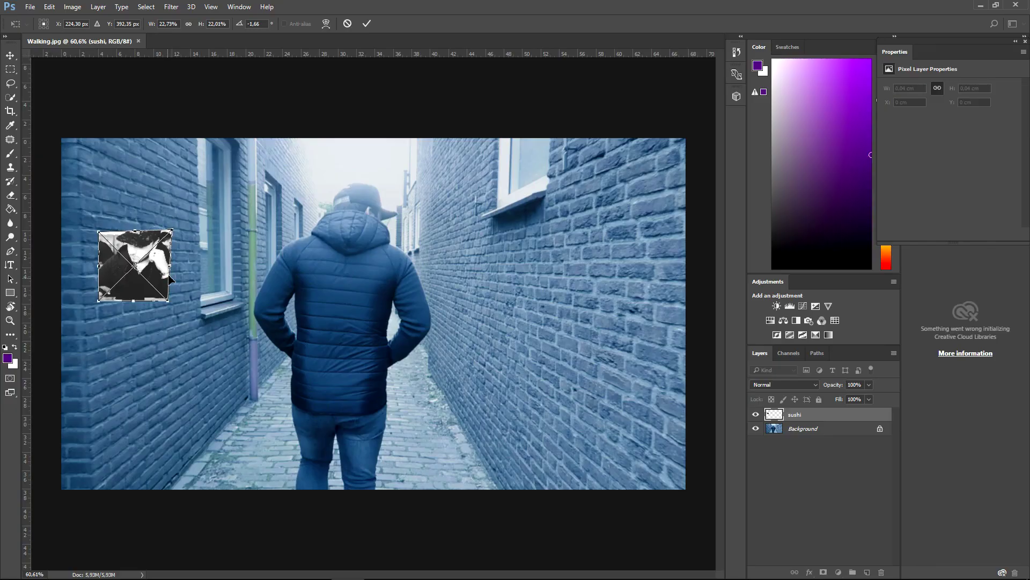
left_click_drag(167, 304, 184, 274)
left_click_drag(135, 234, 137, 192)
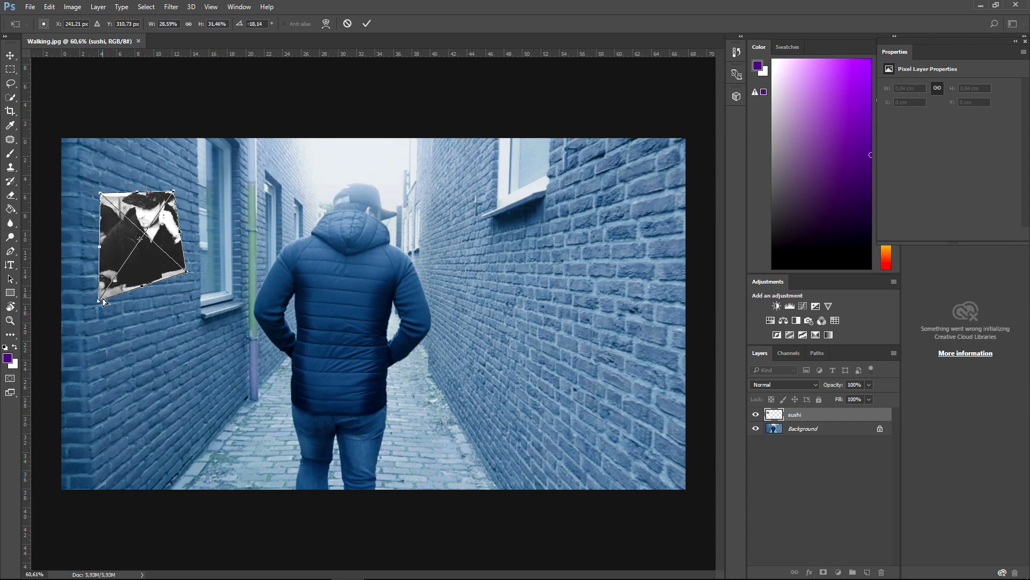
left_click_drag(101, 301, 101, 274)
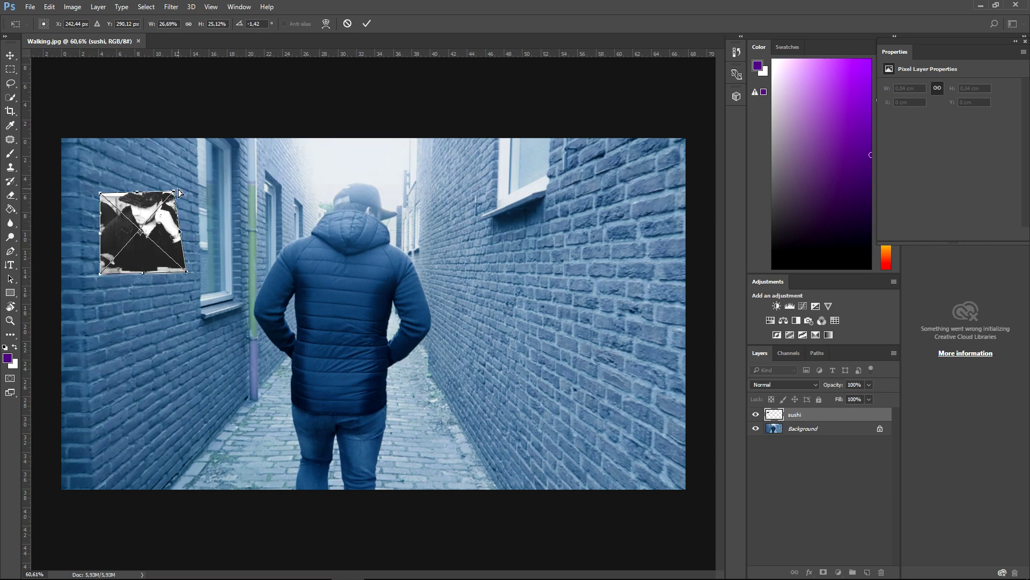
left_click_drag(175, 194, 183, 188)
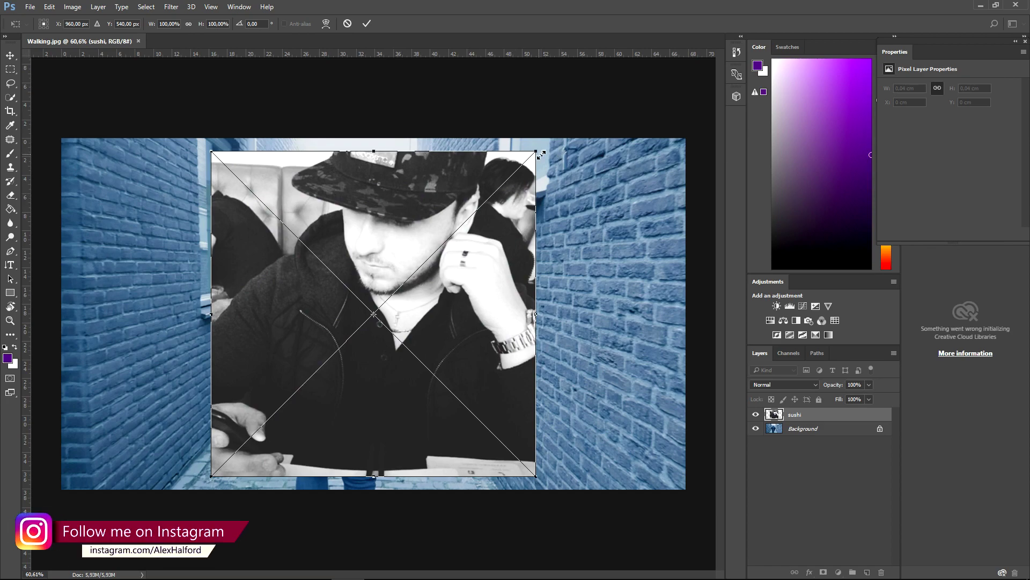
Scale the sushi photo proportionally to about a third and place it on the upper left wall.
left_click_drag(538, 154, 337, 351)
left_click_drag(279, 376, 348, 301)
left_click_drag(409, 279, 528, 153)
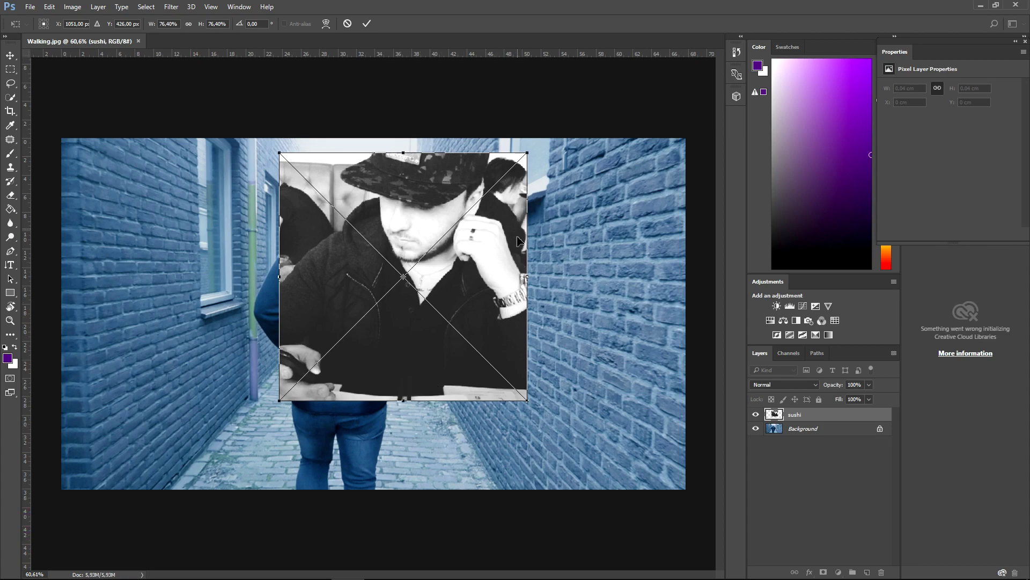
left_click_drag(530, 154, 542, 273)
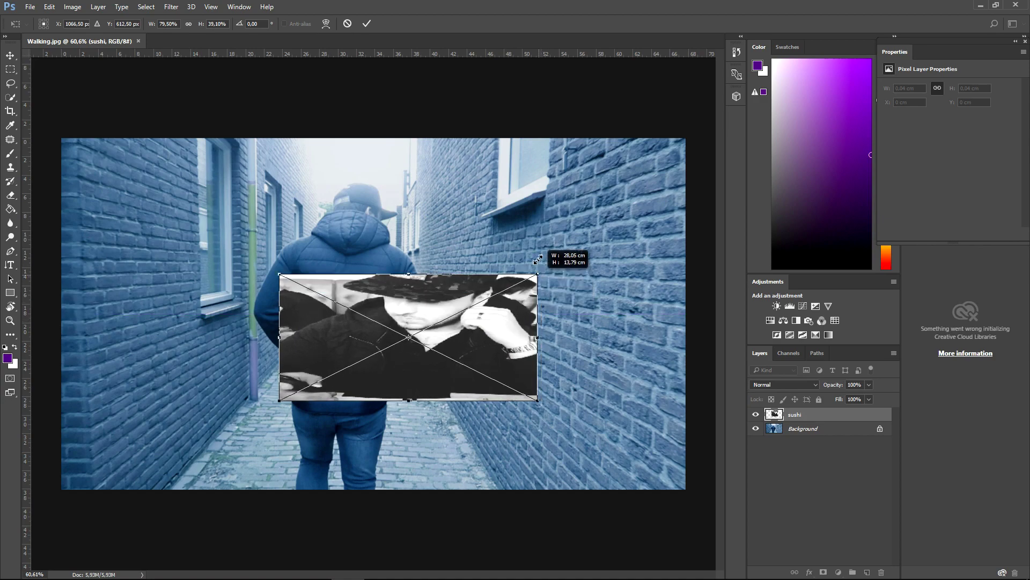
key("Escape")
key("ctrl+t")
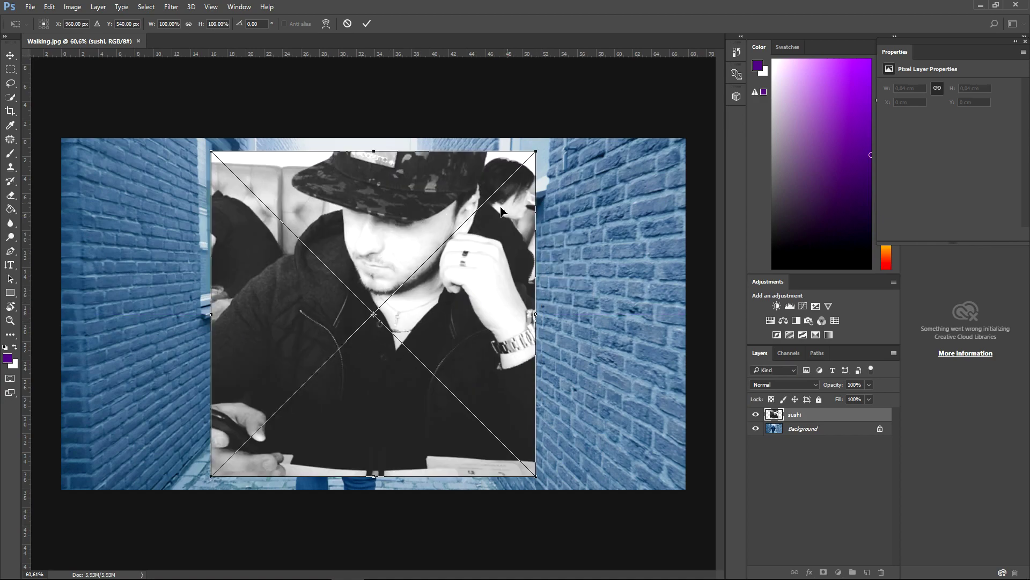
left_click_drag(540, 155, 168, 232)
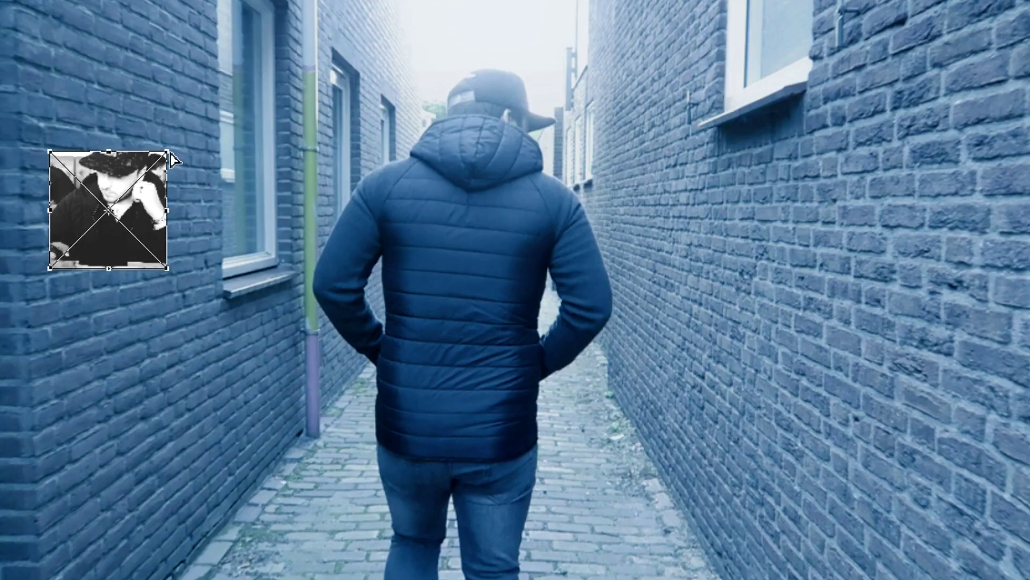
Distort all four corners of the sushi photo to match the left wall's perspective and apply it.
mouse_move(163, 157)
left_mouse_down()
mouse_move(199, 140)
mouse_move(174, 146)
left_mouse_up()
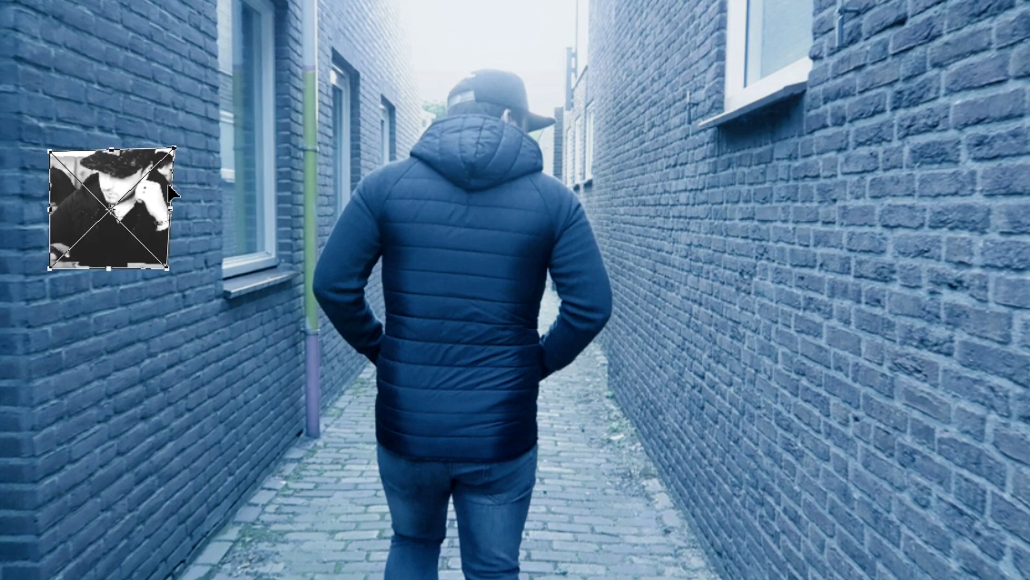
left_click_drag(164, 272, 193, 219)
left_click_drag(111, 156, 116, 89)
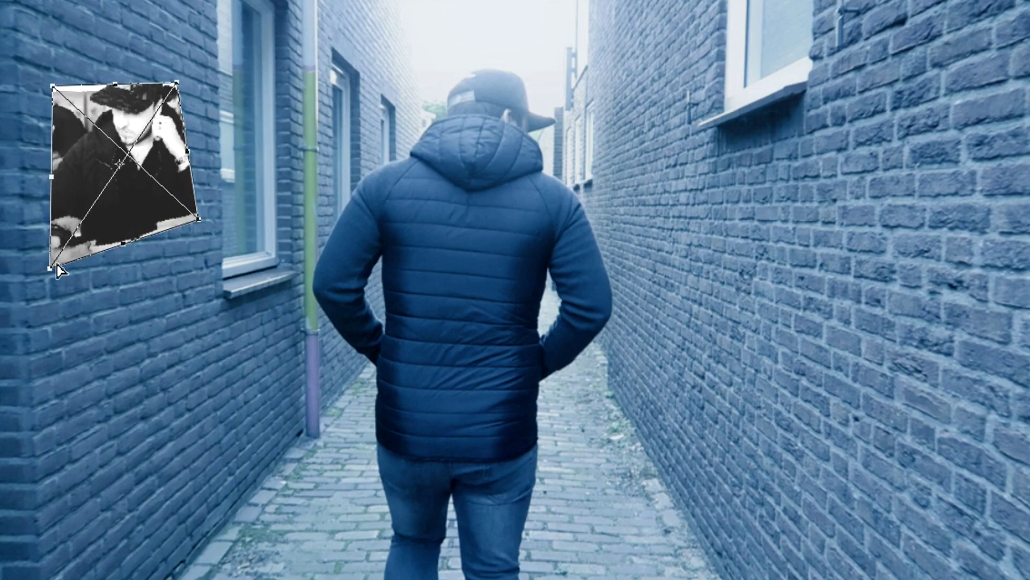
left_click_drag(53, 269, 57, 223)
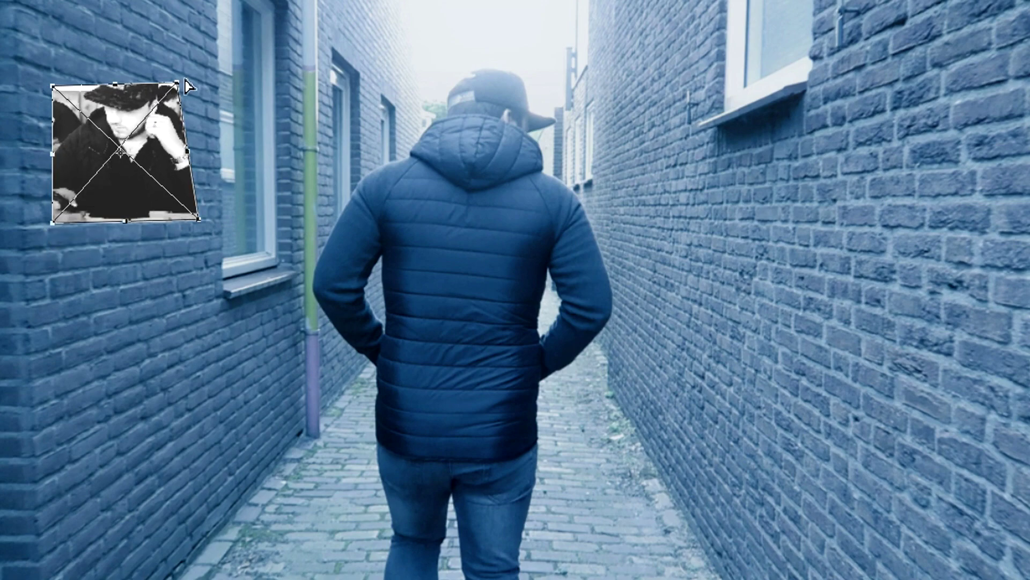
mouse_move(179, 84)
left_mouse_down()
mouse_move(203, 81)
mouse_move(193, 76)
left_mouse_up()
left_click_drag(61, 92, 47, 46)
key("Return")
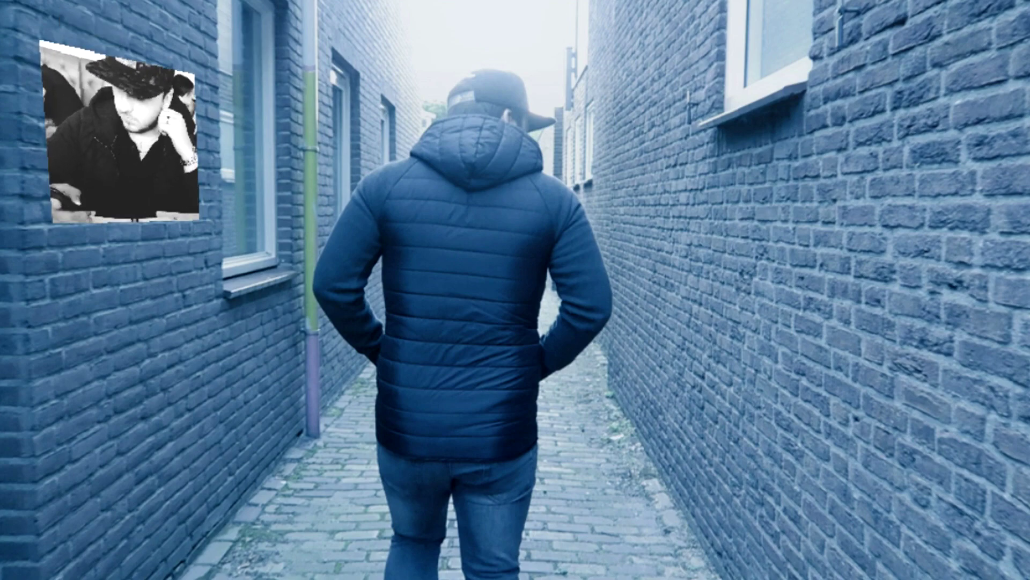
Nudge the warped sushi photo into place, then refine and commit its top-left corner.
left_click_drag(145, 101, 143, 93)
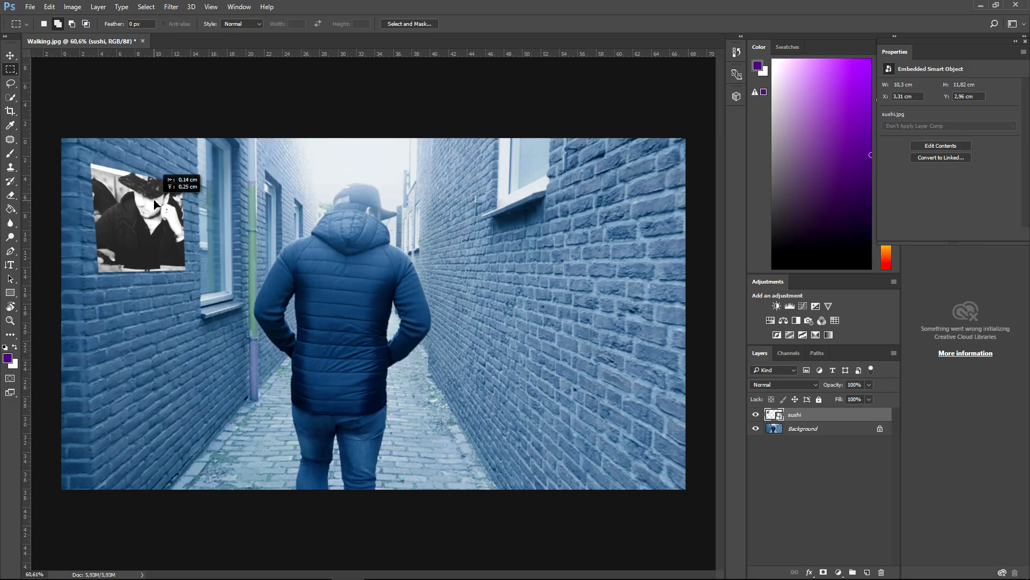
left_click_drag(155, 204, 154, 203)
key("ctrl+t")
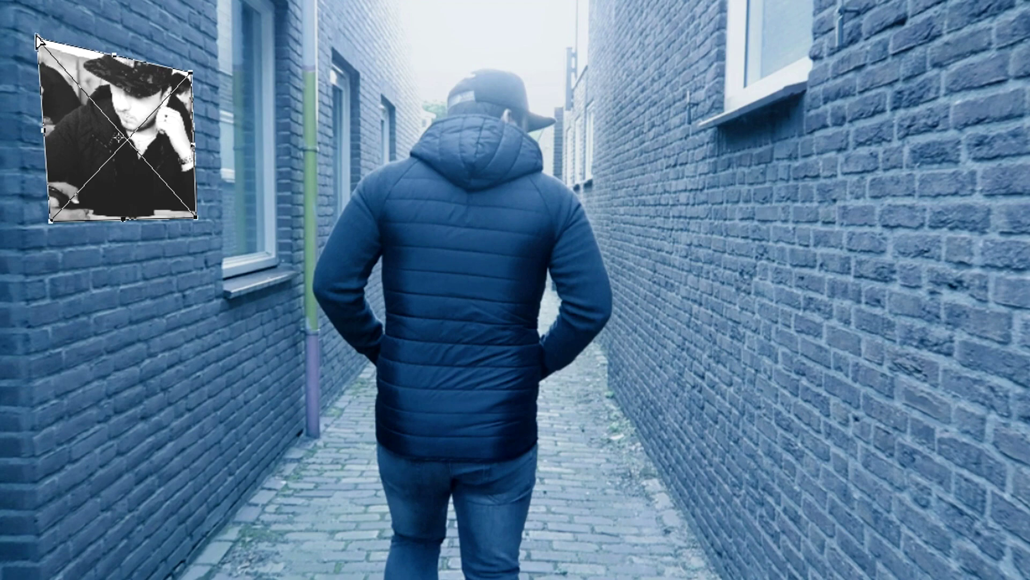
left_click_drag(37, 39, 48, 26)
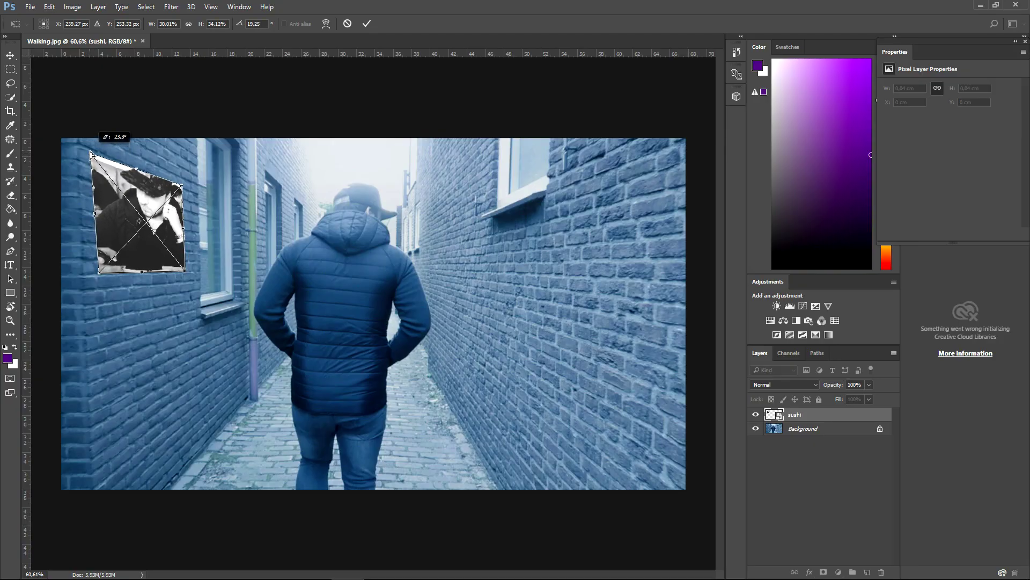
left_click_drag(91, 154, 94, 150)
left_click(372, 22)
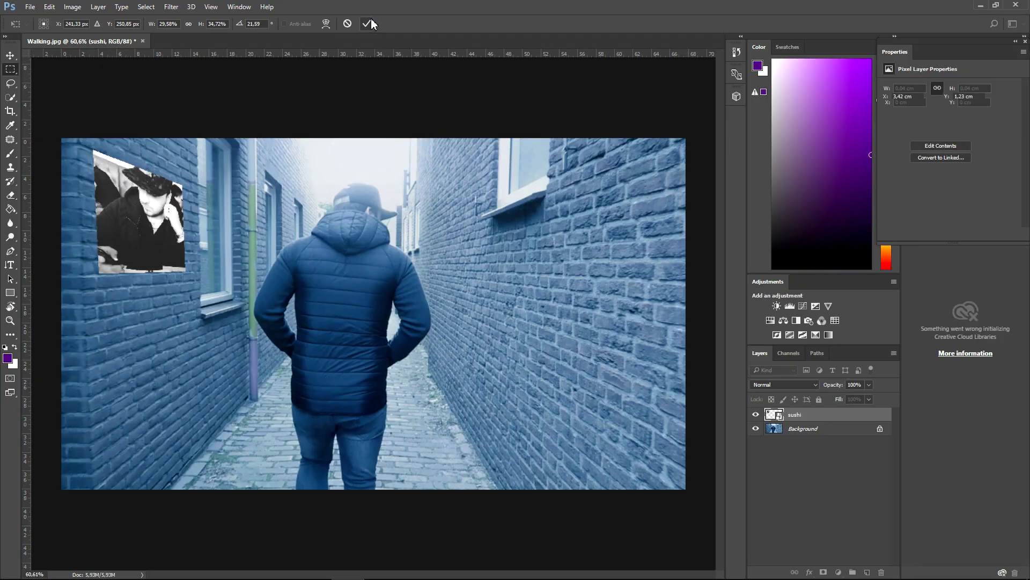
key("m")
scroll(498, 285, "down", 3)
Place SC look.jpg as an embedded layer over the centre of the alley image.
scroll(498, 285, "up", 2)
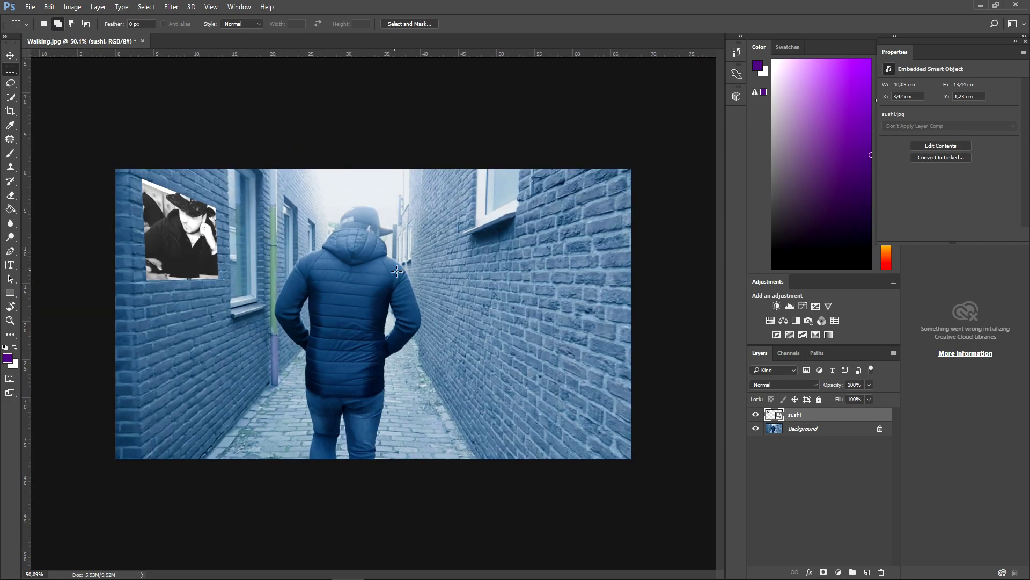
scroll(382, 322, "up", 2)
scroll(373, 313, "down", 1)
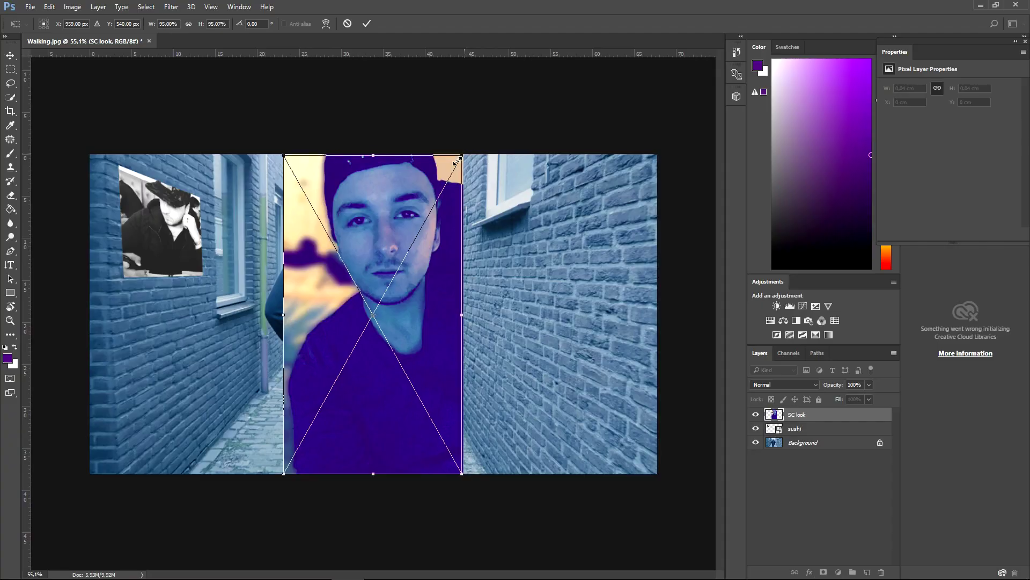
Shrink the SC look portrait, move it onto the right wall, and rotate it slightly.
left_click_drag(681, 1, 623, 36)
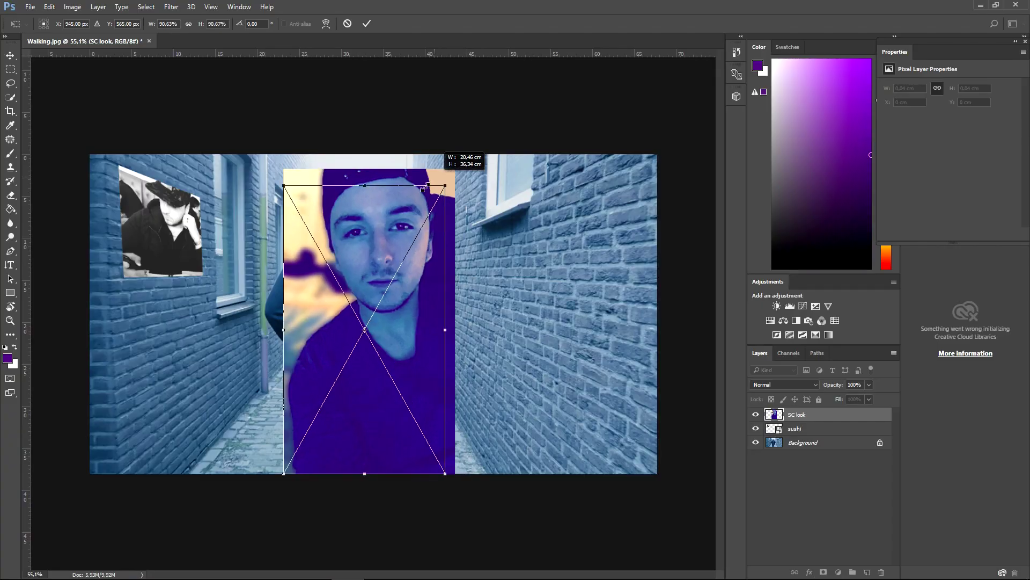
left_click_drag(424, 187, 564, 265)
left_click_drag(503, 315, 575, 306)
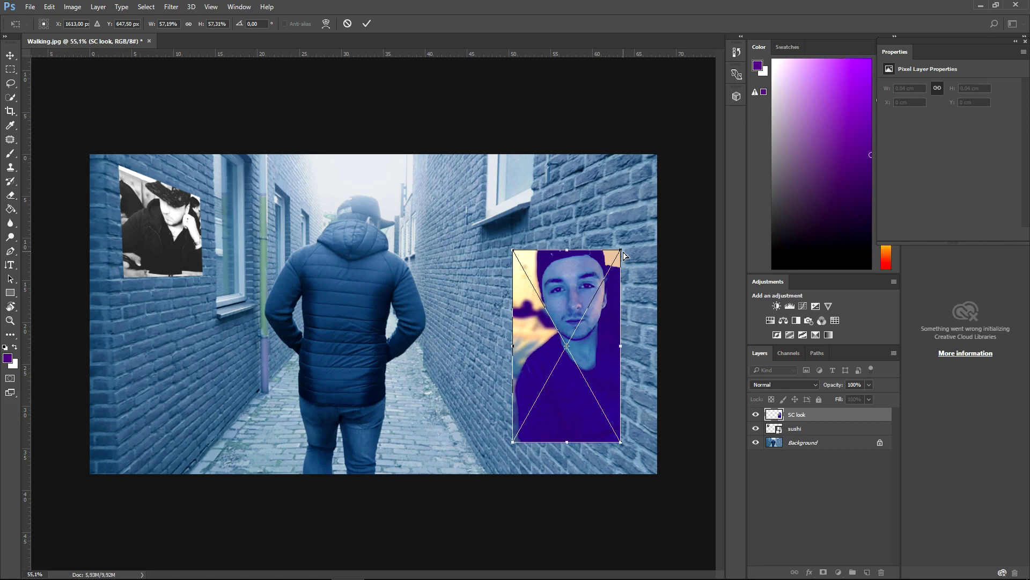
left_click_drag(623, 252, 644, 215)
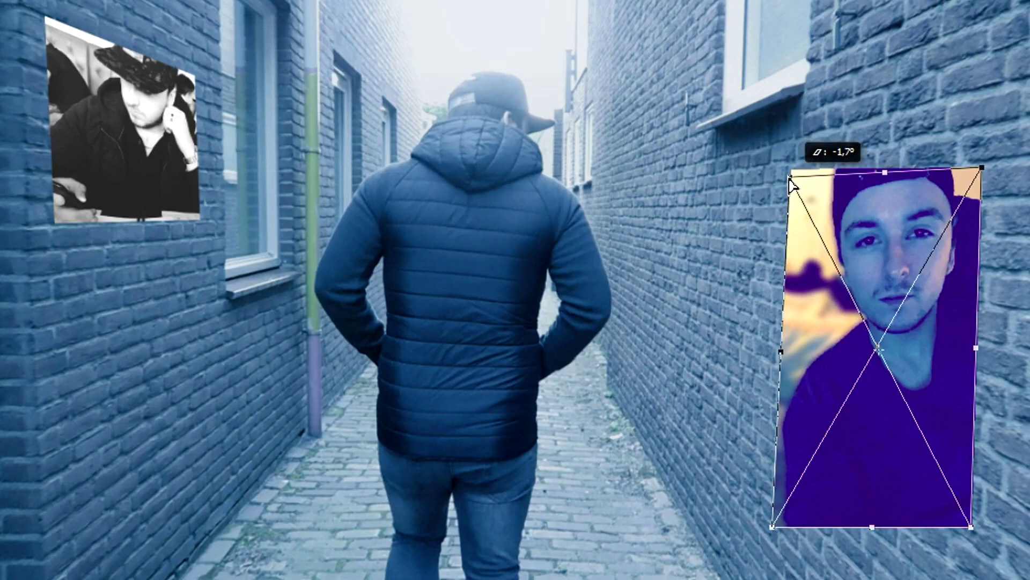
left_click_drag(886, 183, 883, 131)
Skew the face photo's corners and edges to follow the right brick wall's perspective.
mouse_move(974, 464)
left_mouse_down()
mouse_move(1023, 459)
mouse_move(993, 442)
mouse_move(995, 413)
mouse_move(972, 471)
left_mouse_up()
left_click_drag(776, 461, 787, 398)
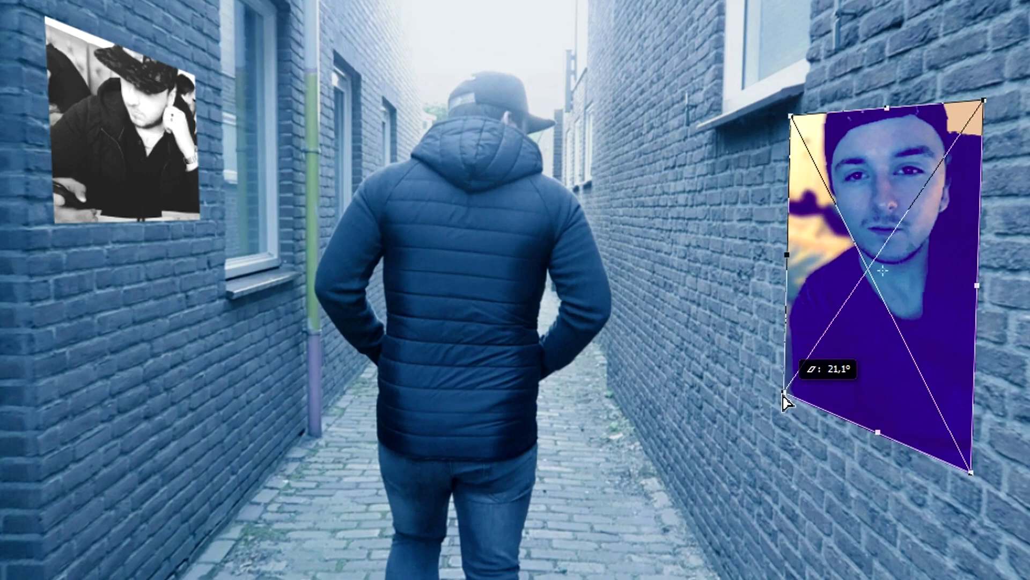
left_click_drag(859, 191, 890, 204)
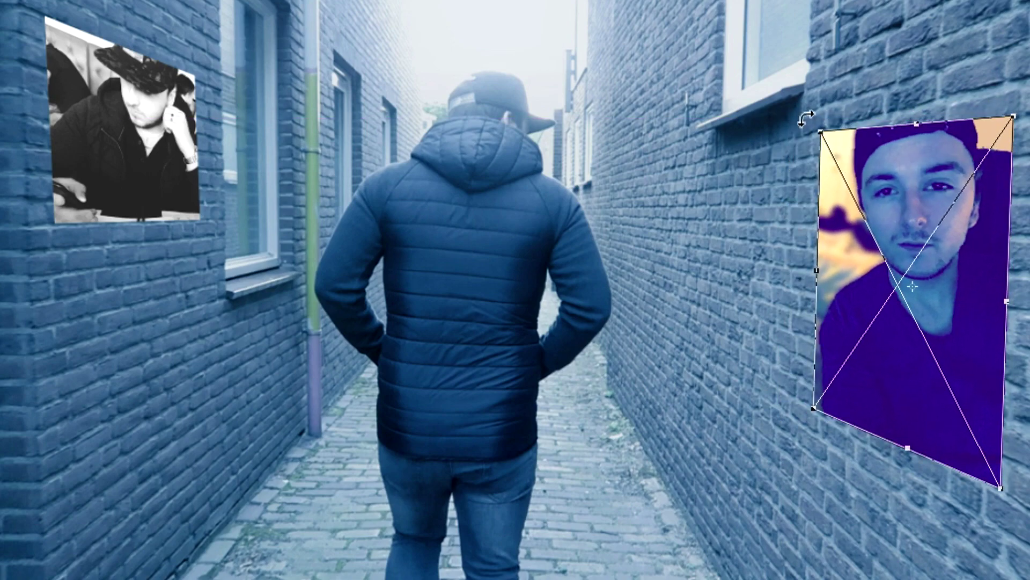
mouse_move(826, 135)
left_mouse_down()
mouse_move(829, 125)
mouse_move(812, 135)
mouse_move(822, 126)
left_mouse_up()
left_click_drag(916, 125, 917, 97)
left_click_drag(930, 260, 932, 294)
Refine the left corners, apply the warp, and nudge the photo down on the wall.
left_click_drag(537, 400, 540, 378)
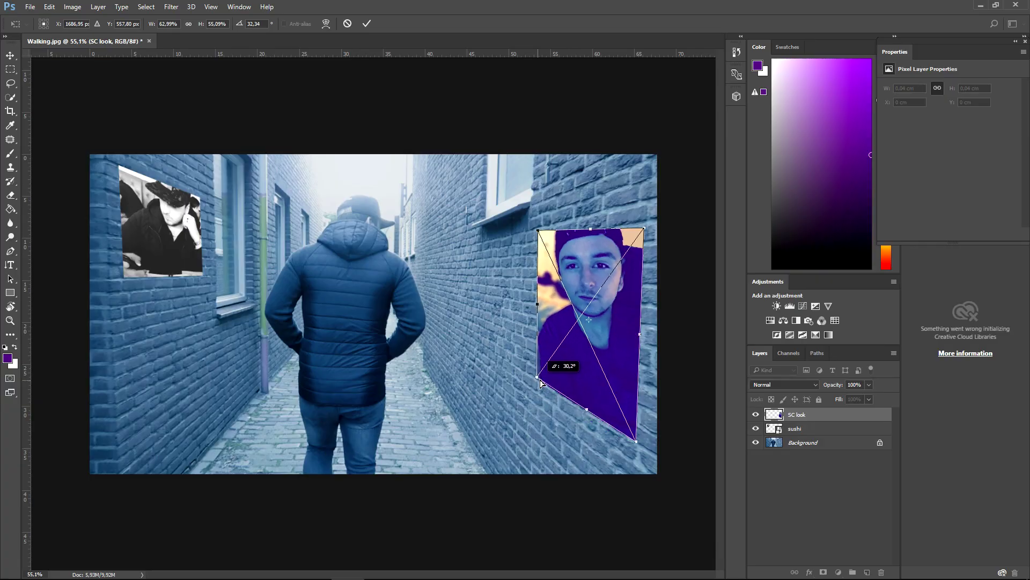
mouse_move(542, 234)
left_mouse_down()
mouse_move(524, 238)
mouse_move(536, 232)
left_mouse_up()
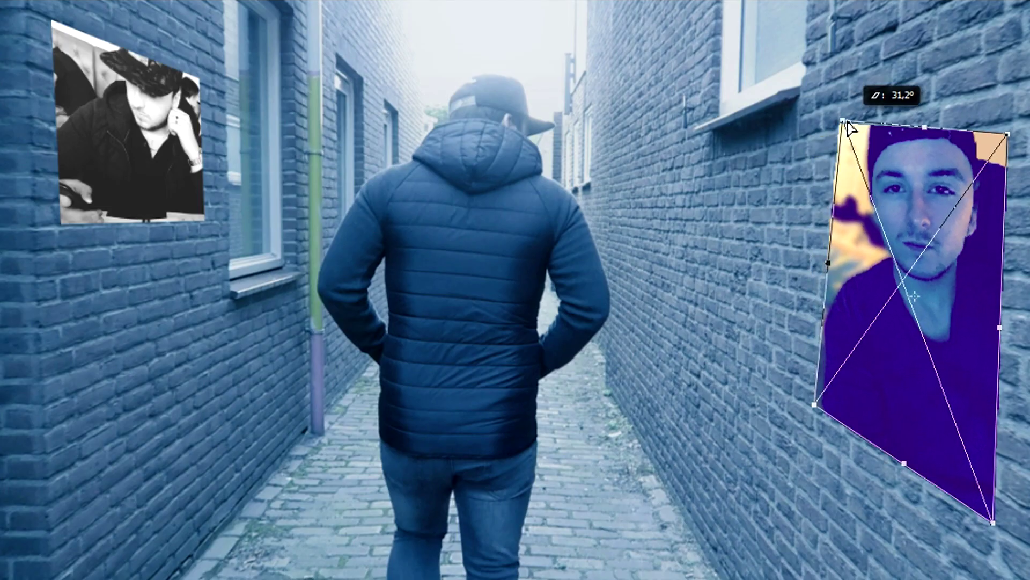
left_click_drag(810, 140, 824, 133)
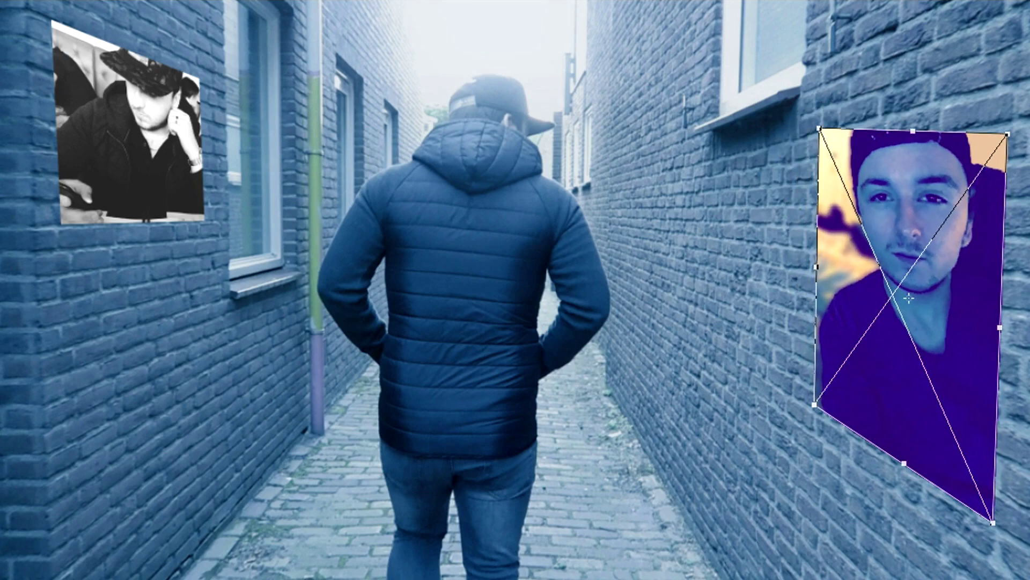
key("Return")
left_click_drag(927, 230, 923, 246)
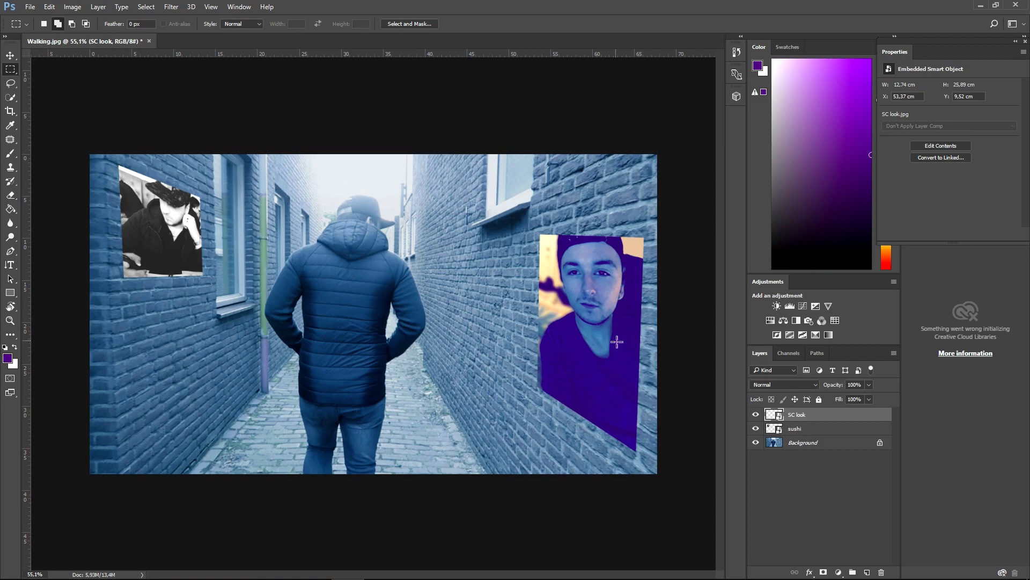
Delete the SC look portrait layer from the right wall.
left_click_drag(623, 357, 623, 348)
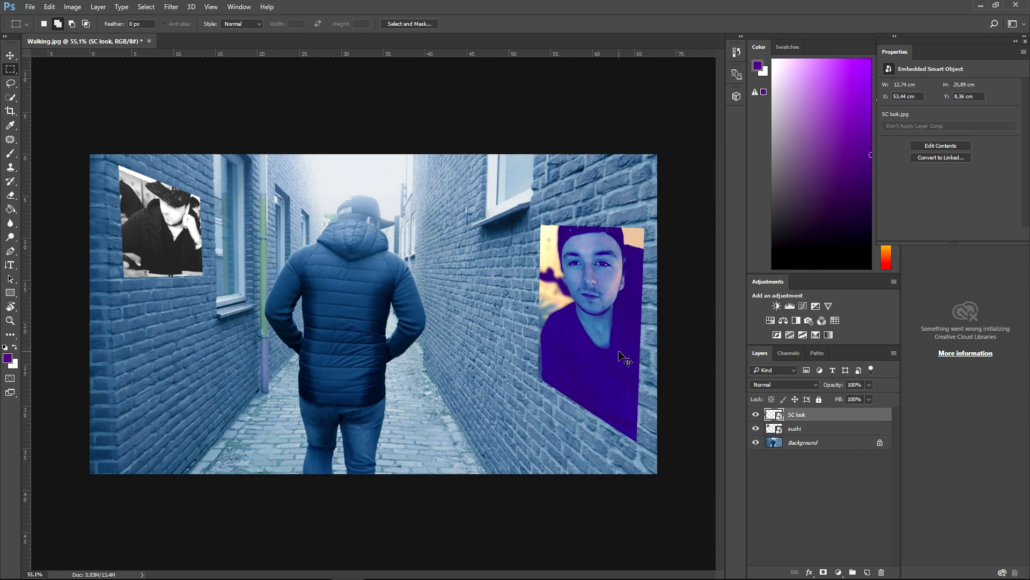
key("Delete")
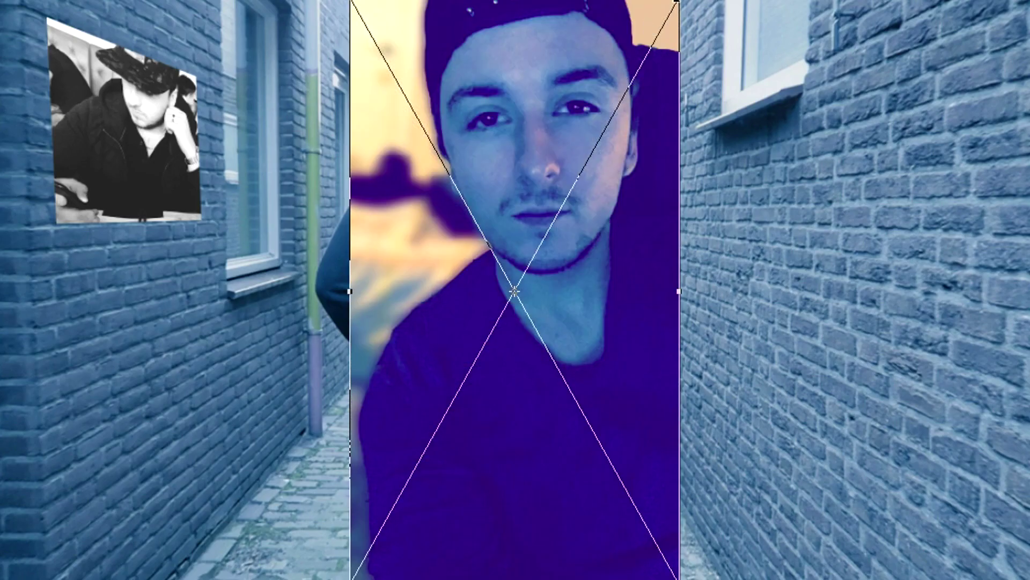
Shrink the SC look photo onto the cobblestone path and skew its corners to lie flat.
left_click_drag(678, 2, 396, 373)
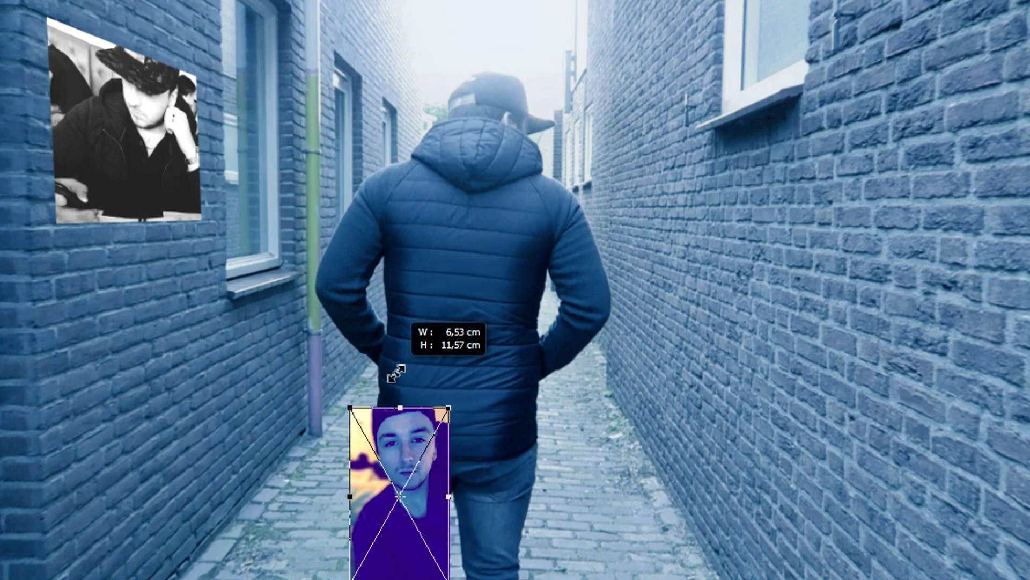
left_click_drag(400, 452, 604, 452)
left_click_drag(656, 403, 602, 434)
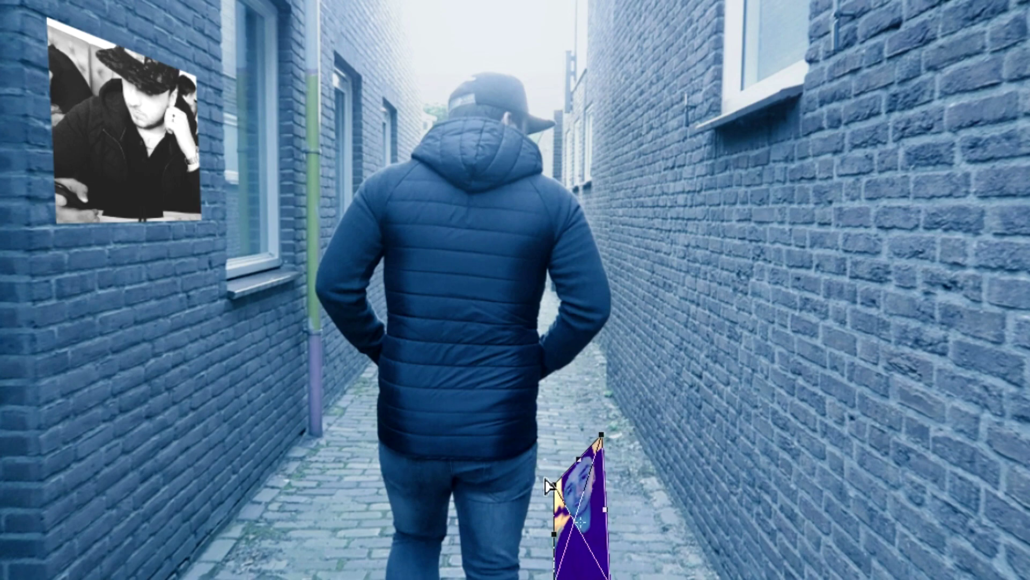
left_click_drag(556, 486, 599, 411)
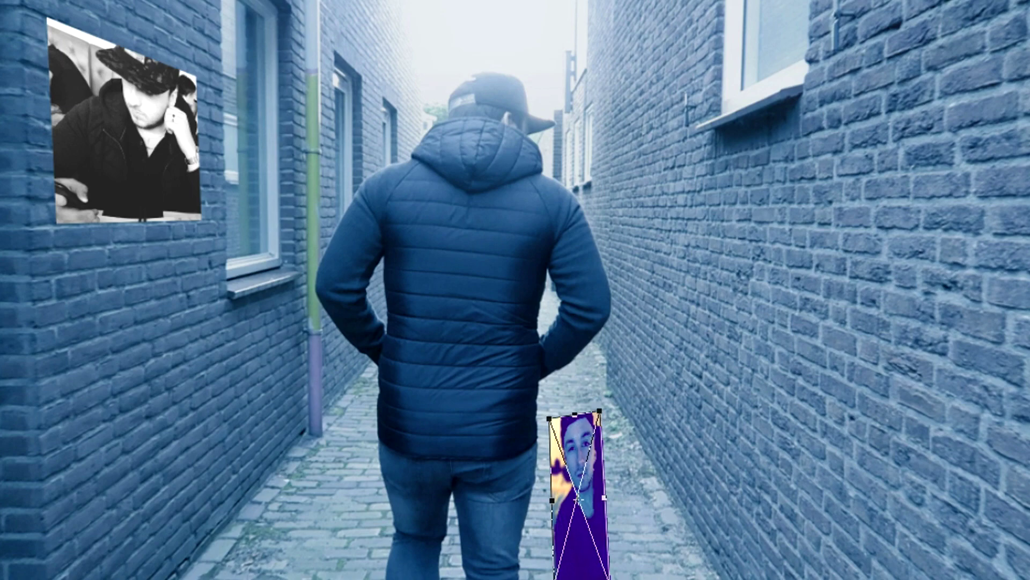
left_click_drag(610, 577, 663, 546)
left_click_drag(556, 578, 568, 545)
key("Return")
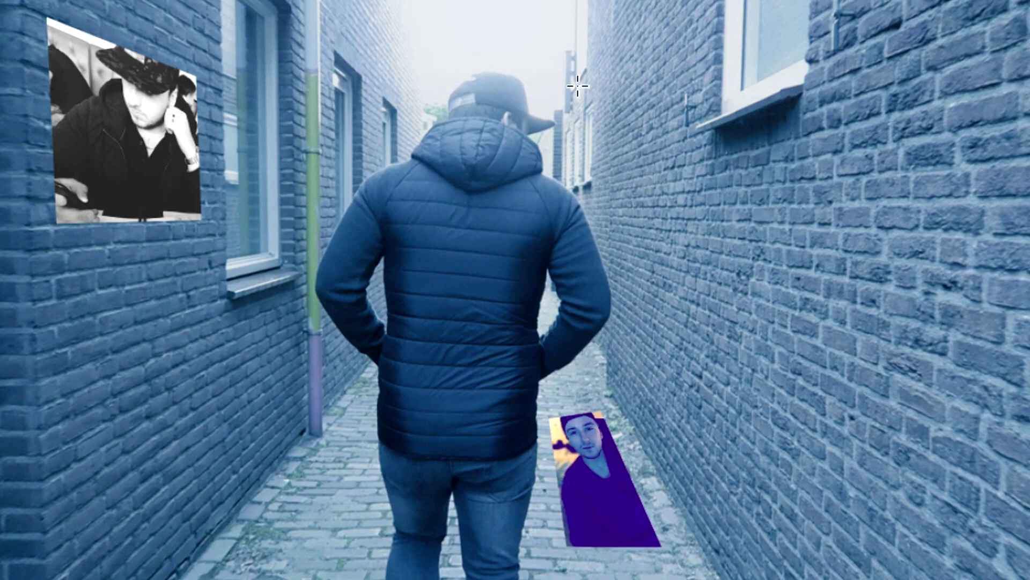